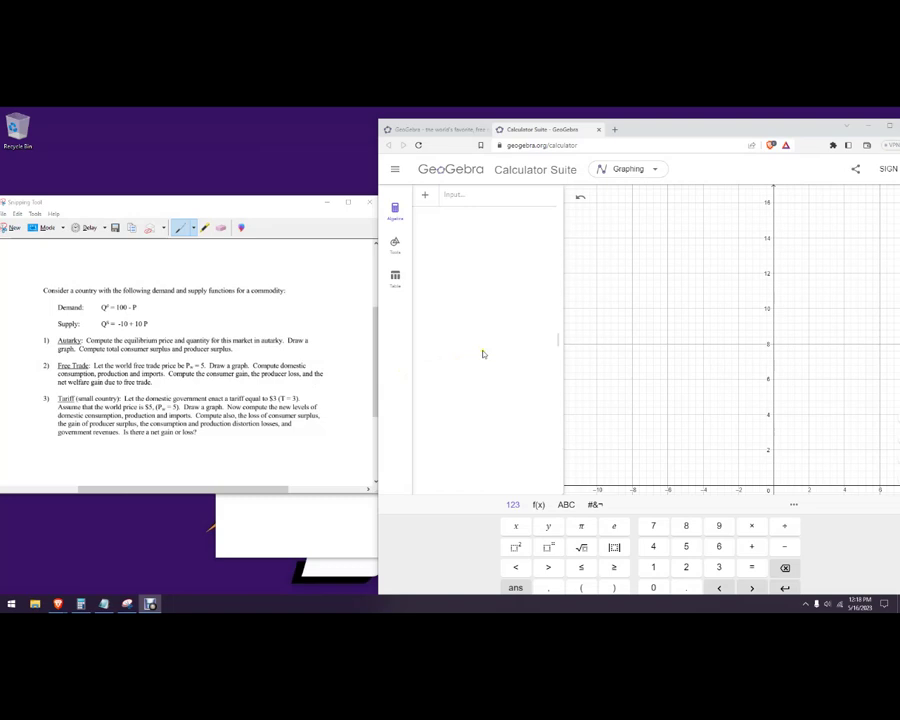
- Raise the browser and snip windows, and handwrite Q = x and P = y above the problem text
{"action": "left_click_drag", "start_coordinate": [671, 128], "coordinate": [665, 119]}
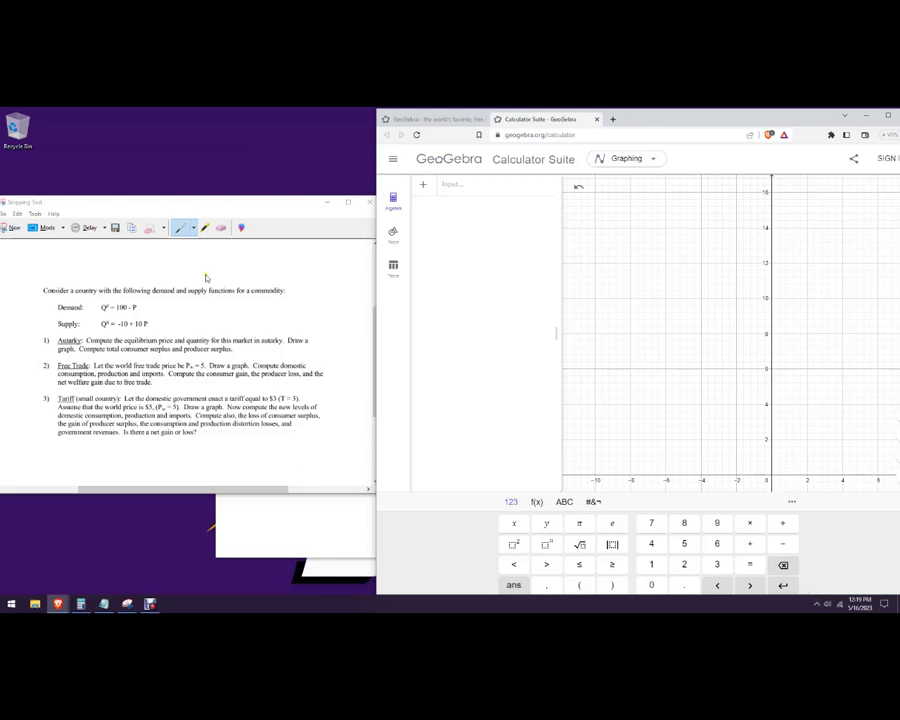
{"action": "left_click_drag", "start_coordinate": [200, 196], "coordinate": [200, 136]}
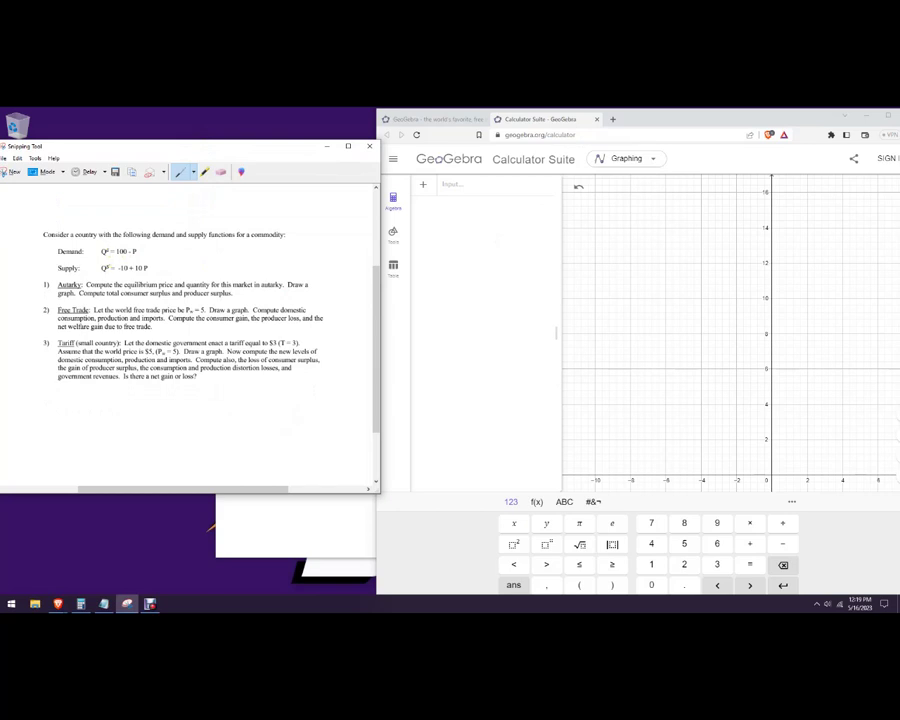
{"action": "left_click_drag", "start_coordinate": [836, 328], "coordinate": [657, 345]}
{"action": "left_click", "coordinate": [456, 189]}
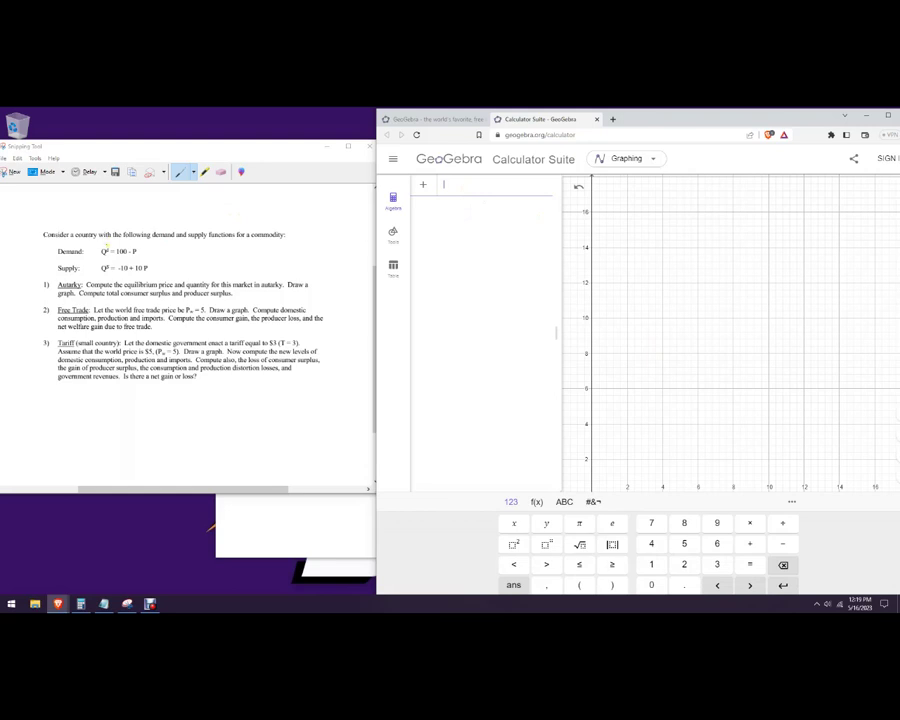
{"action": "left_click", "coordinate": [118, 207]}
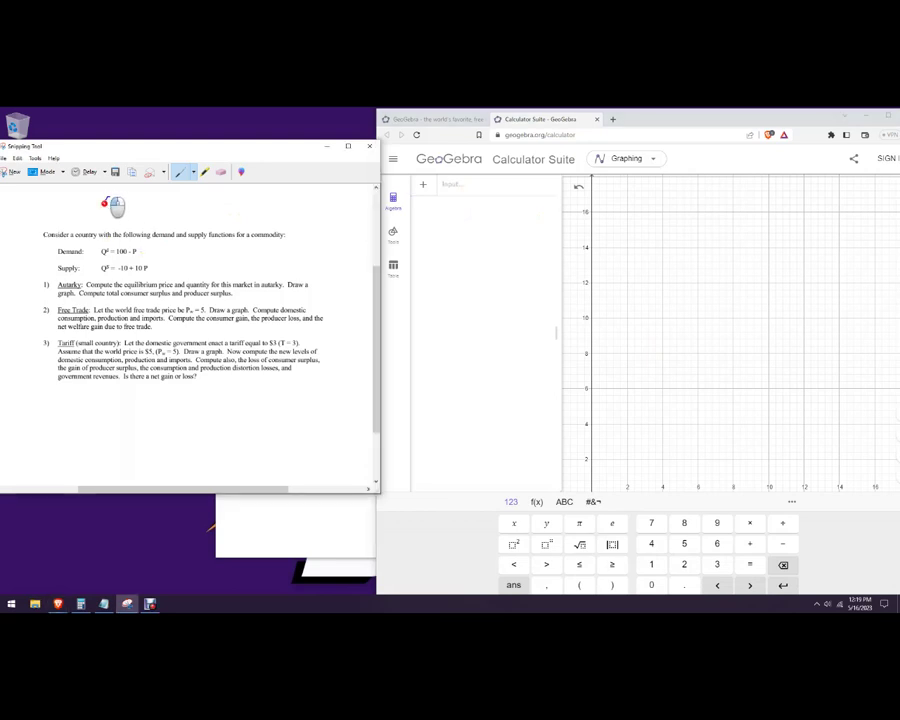
{"action": "left_click_drag", "start_coordinate": [117, 205], "coordinate": [125, 206]}
{"action": "mouse_move", "coordinate": [118, 211]}
{"action": "left_mouse_down"}
{"action": "mouse_move", "coordinate": [146, 210]}
{"action": "mouse_move", "coordinate": [111, 231]}
{"action": "mouse_move", "coordinate": [135, 228]}
{"action": "left_mouse_up"}
{"action": "left_click_drag", "start_coordinate": [139, 222], "coordinate": [132, 234]}
- Graph the demand function in GeoGebra as x = 100 - y
{"action": "left_click", "coordinate": [455, 190]}
{"action": "type", "text": "x = 100 "}
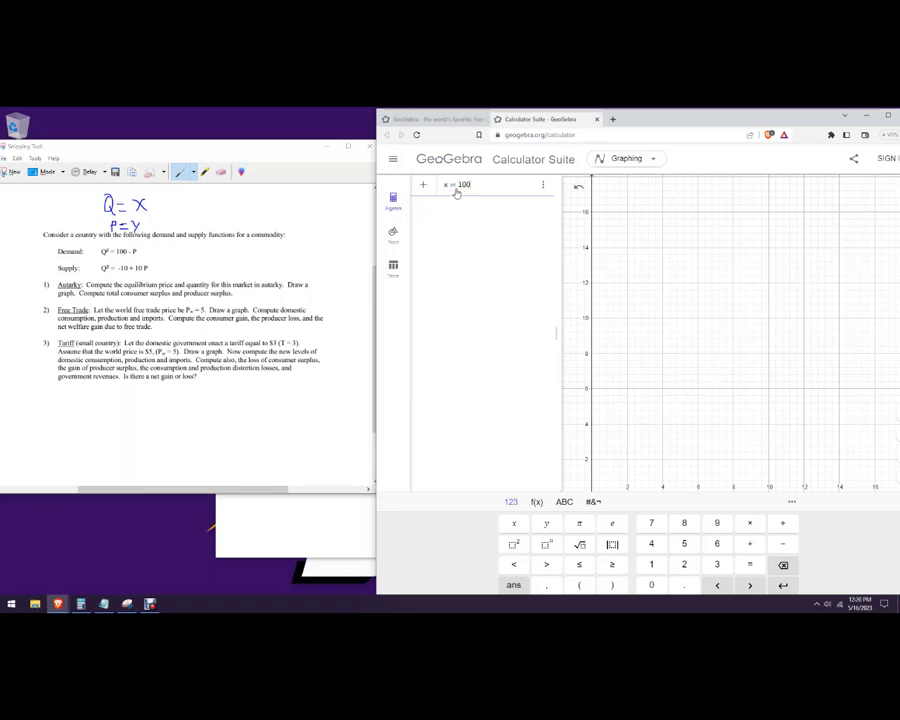
{"action": "type", "text": "- y"}
{"action": "left_click", "coordinate": [704, 345]}
{"action": "scroll", "coordinate": [672, 404], "scroll_direction": "down", "scroll_amount": 6}
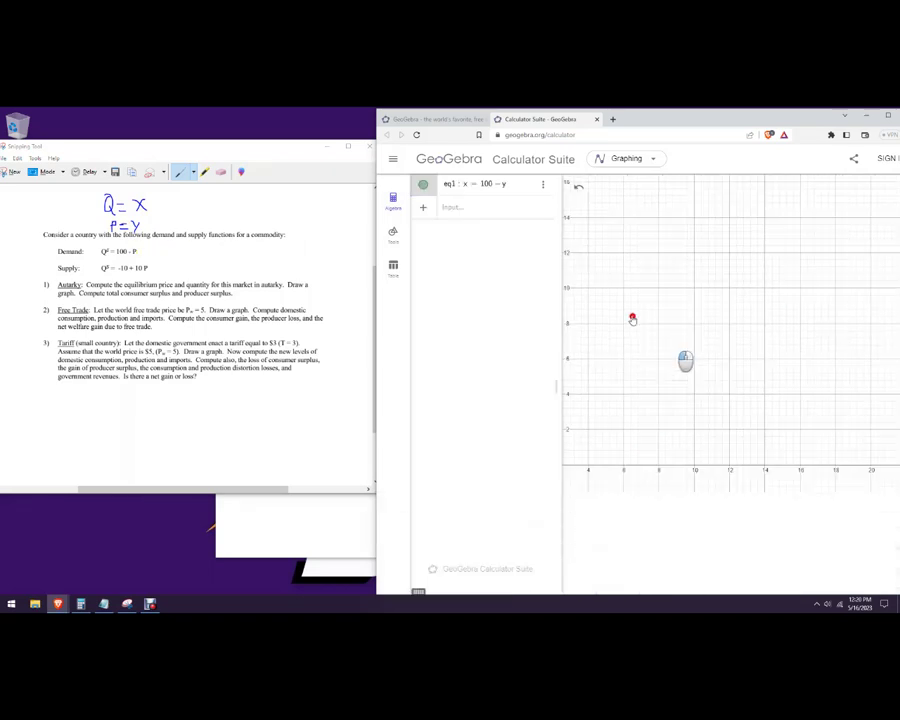
{"action": "scroll", "coordinate": [745, 418], "scroll_direction": "down", "scroll_amount": 5}
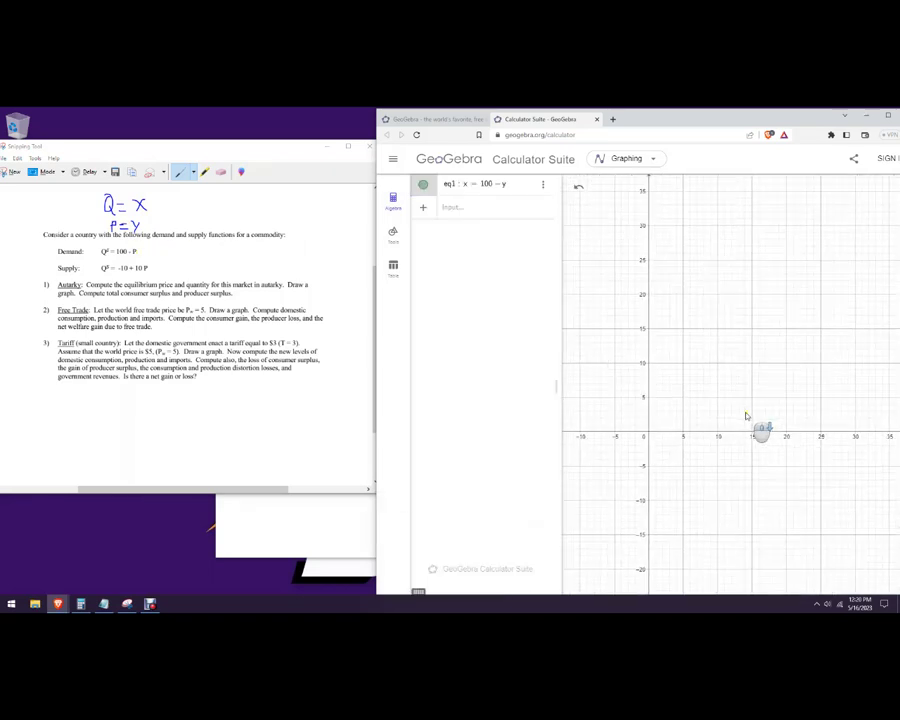
{"action": "scroll", "coordinate": [688, 445], "scroll_direction": "down", "scroll_amount": 2}
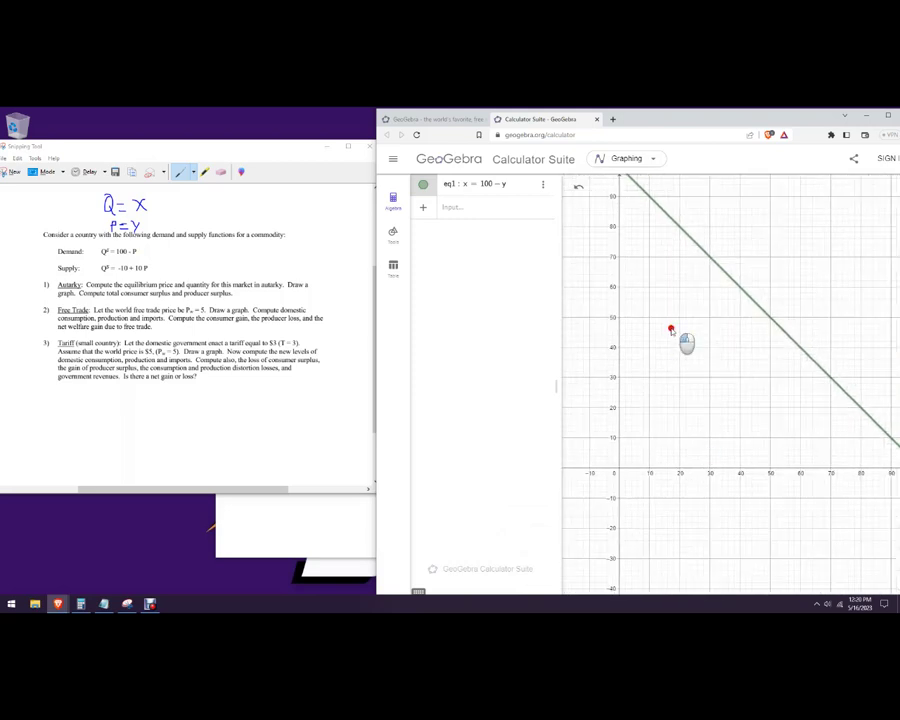
{"action": "left_click_drag", "start_coordinate": [686, 344], "coordinate": [692, 402]}
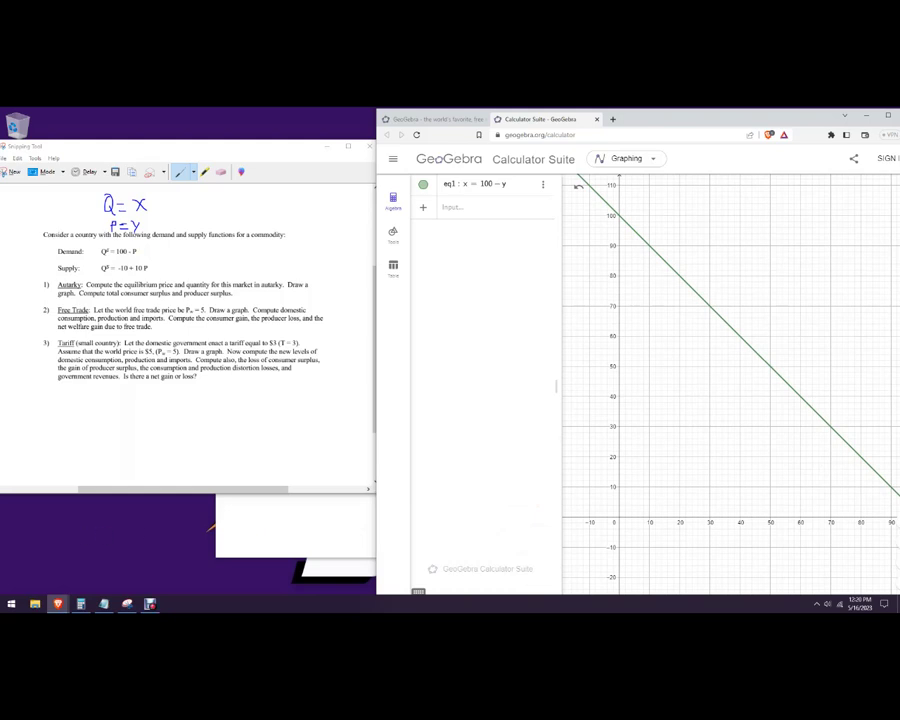
- Graph the supply function as the second equation, x = -10 + 10y
{"action": "left_click", "coordinate": [107, 426]}
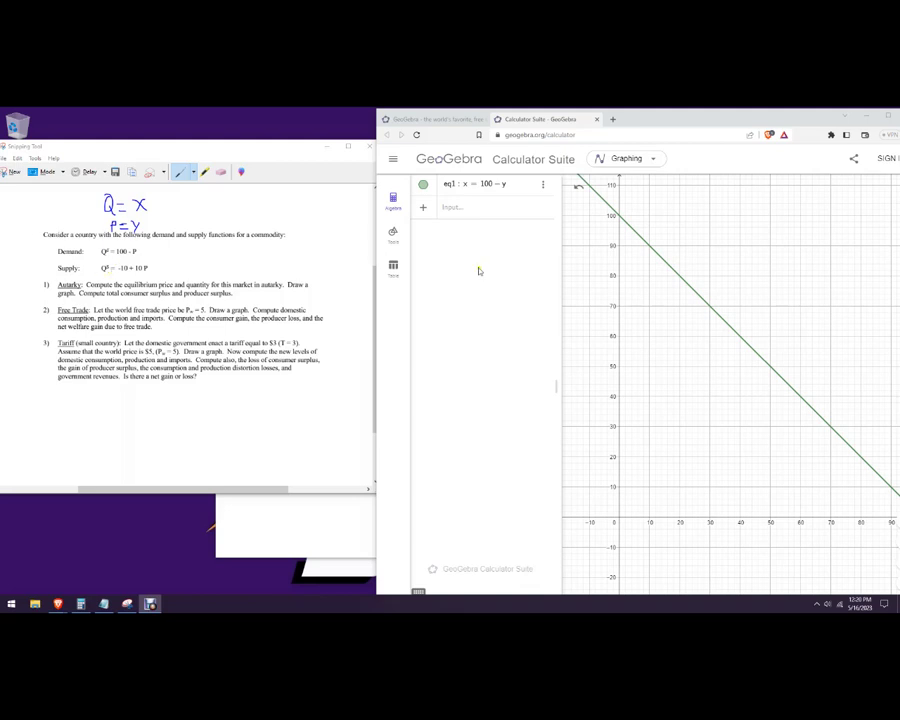
{"action": "left_click", "coordinate": [458, 212]}
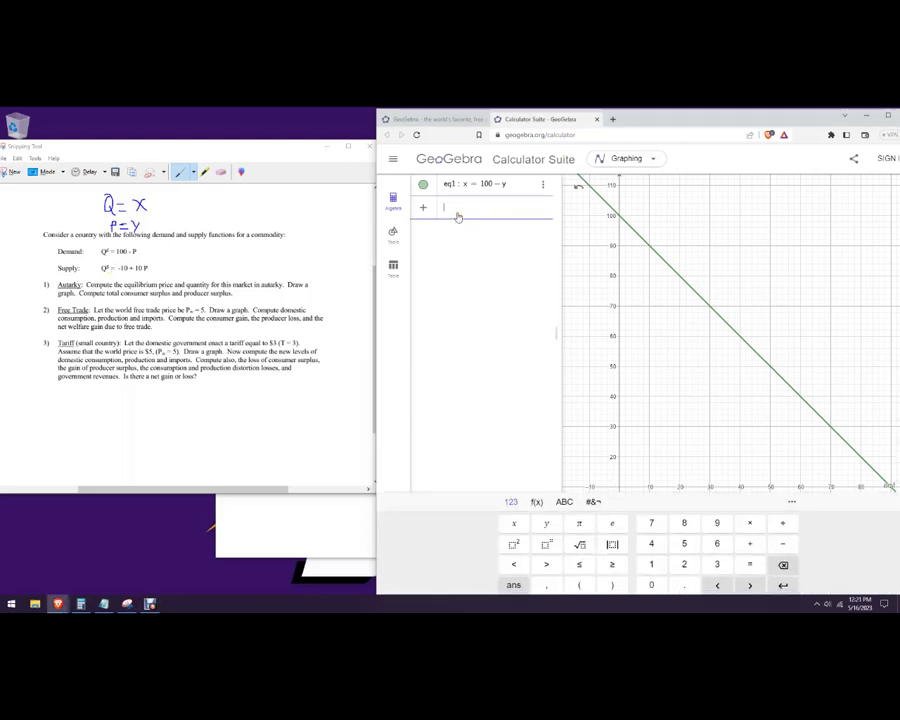
{"action": "type", "text": "x=y"}
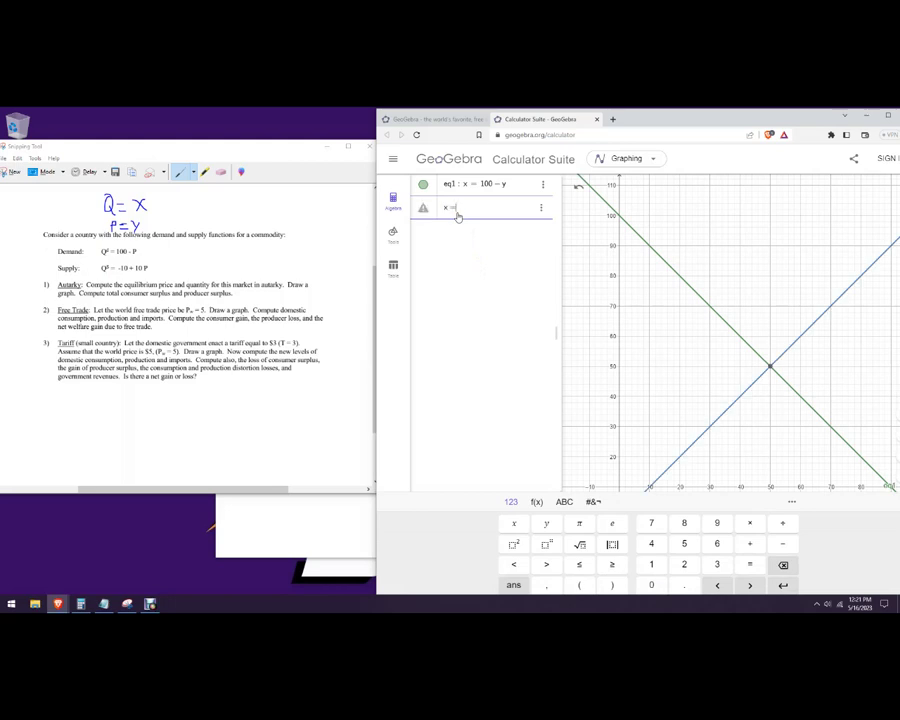
{"action": "type", "text": "-10"}
{"action": "type", "text": "+10"}
{"action": "type", "text": "y"}
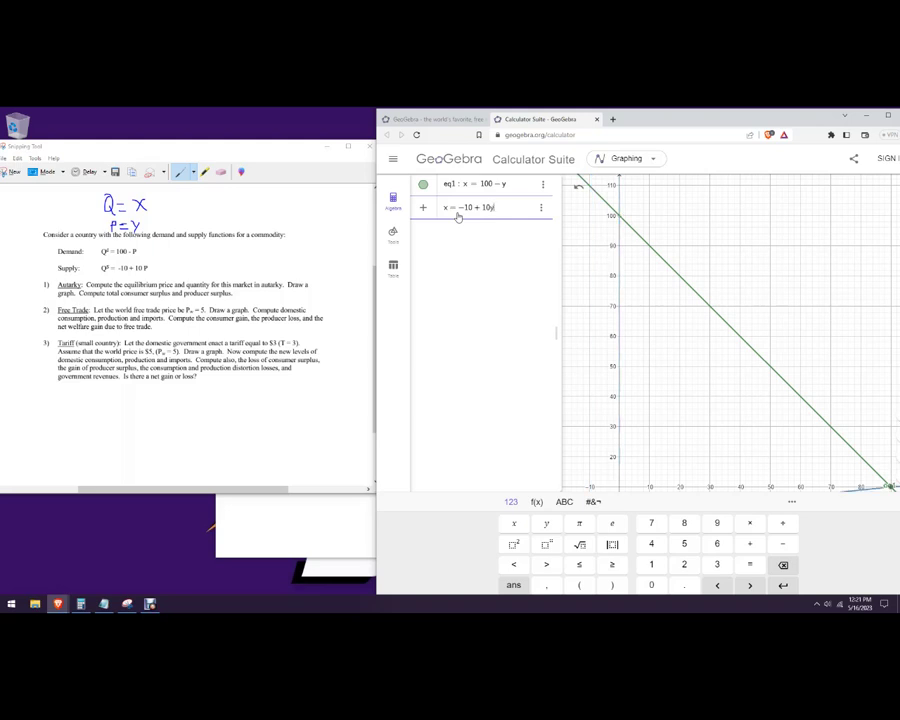
{"action": "left_click", "coordinate": [725, 349]}
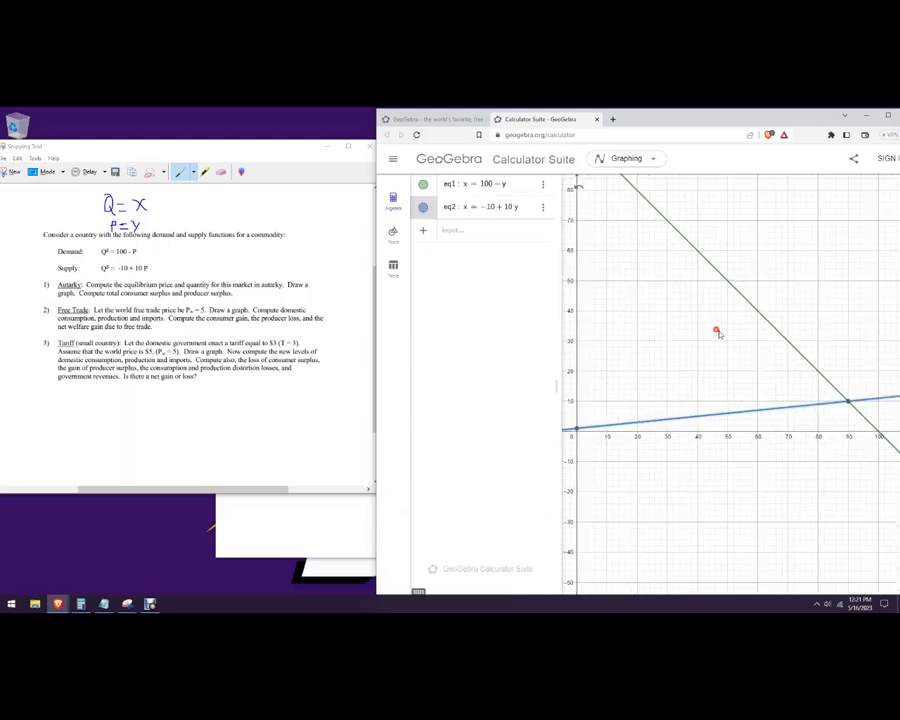
- Check the intersection of demand and supply, and handwrite P = 10 and Q = 90 above the Autarky question
{"action": "left_click", "coordinate": [849, 402]}
{"action": "left_click", "coordinate": [227, 273]}
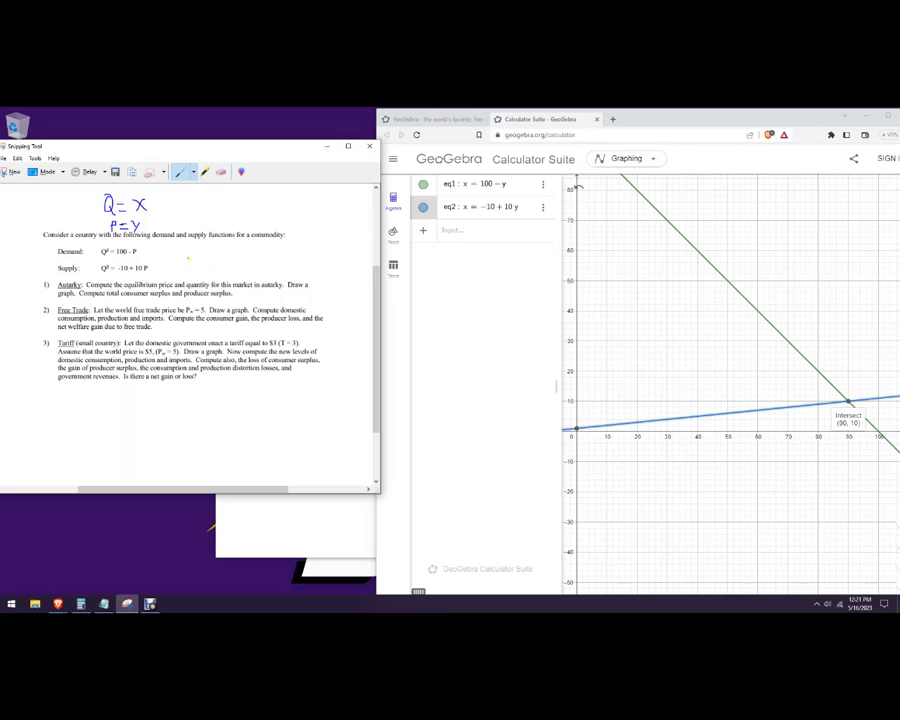
{"action": "mouse_move", "coordinate": [190, 266]}
{"action": "left_mouse_down"}
{"action": "mouse_move", "coordinate": [219, 257]}
{"action": "mouse_move", "coordinate": [187, 276]}
{"action": "mouse_move", "coordinate": [209, 282]}
{"action": "left_mouse_up"}
{"action": "left_click_drag", "start_coordinate": [211, 274], "coordinate": [218, 274]}
{"action": "left_click_drag", "start_coordinate": [211, 279], "coordinate": [226, 274]}
- Underline consumer surplus and producer surplus in the Autarky question and handwrite the area formula ½(b×h) beside them
{"action": "left_click_drag", "start_coordinate": [121, 299], "coordinate": [282, 307]}
{"action": "left_click", "coordinate": [271, 305]}
- Check the demand line's y-intercept and the equilibrium point, and handwrite CS = ½(90×90) beside the Autarky question
{"action": "left_click_drag", "start_coordinate": [762, 370], "coordinate": [747, 396]}
{"action": "scroll", "coordinate": [747, 396], "scroll_direction": "down", "scroll_amount": 3}
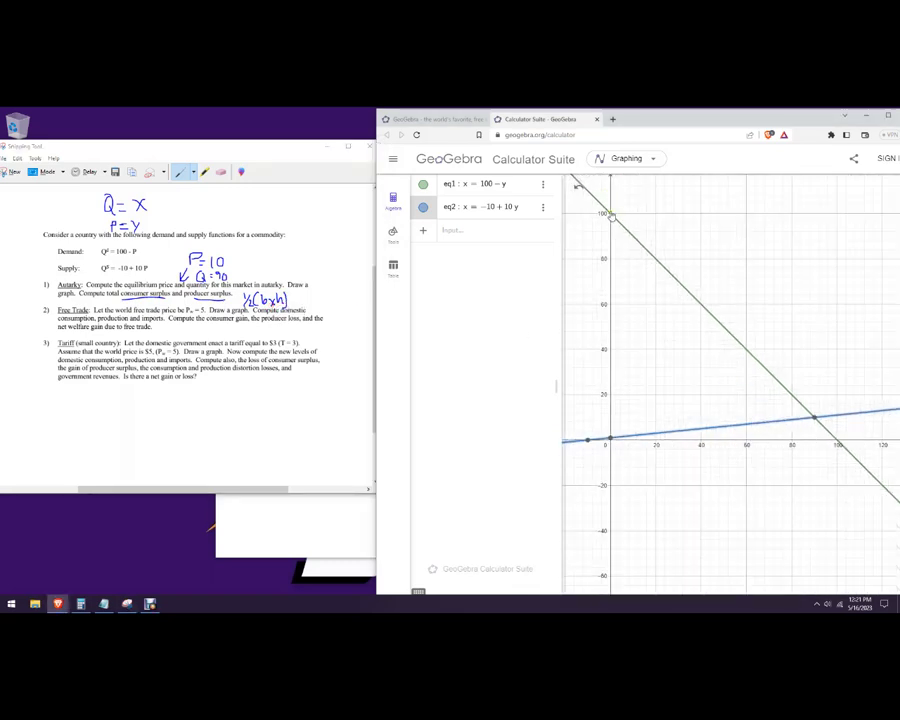
{"action": "left_click", "coordinate": [610, 215]}
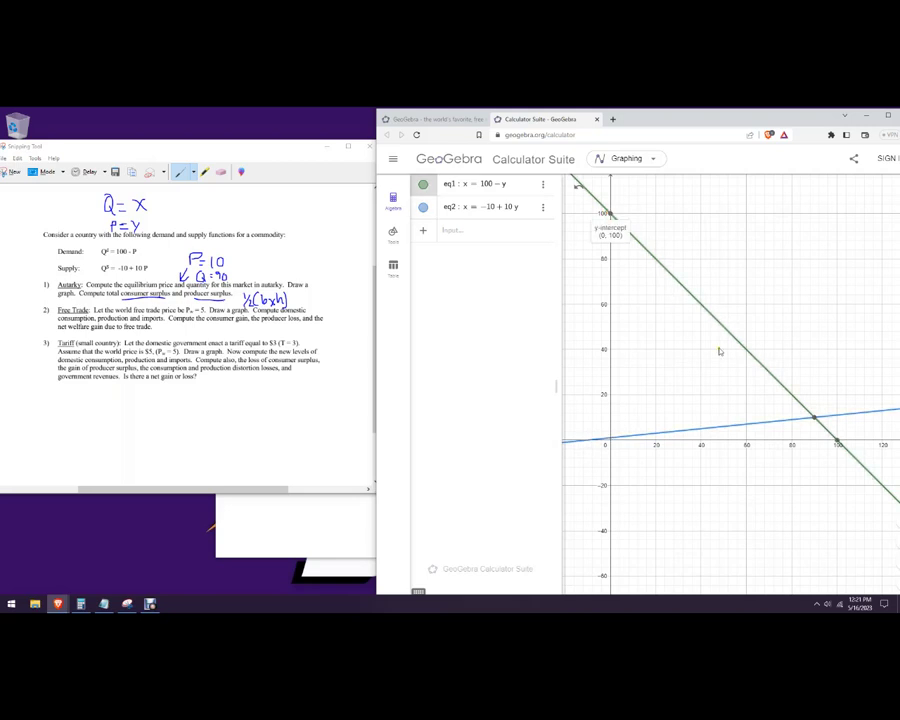
{"action": "left_click", "coordinate": [815, 419]}
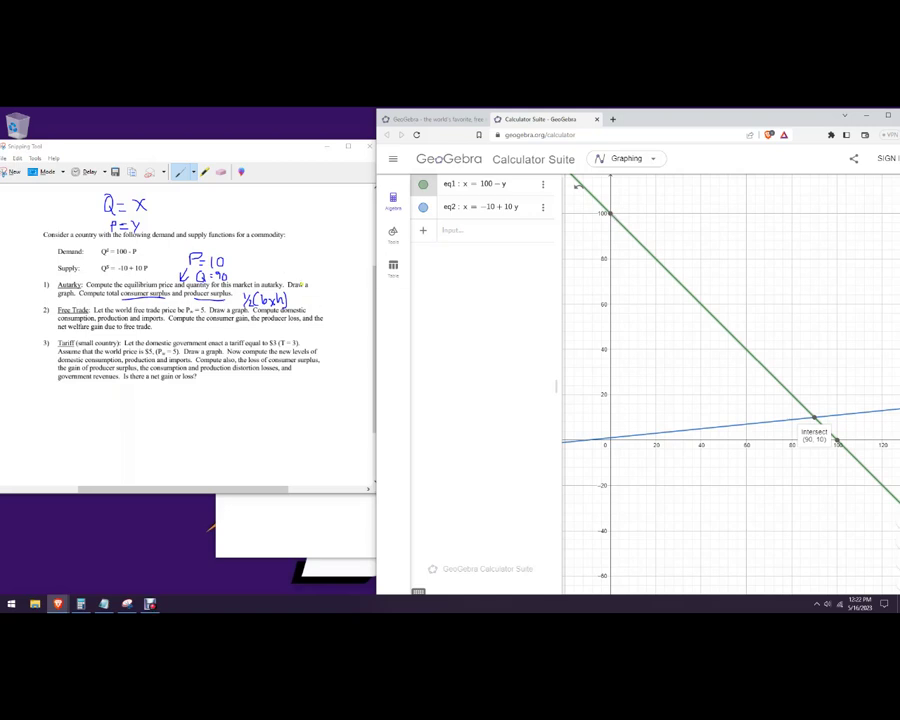
{"action": "left_click", "coordinate": [353, 341]}
{"action": "left_click_drag", "start_coordinate": [315, 275], "coordinate": [316, 281]}
{"action": "left_click_drag", "start_coordinate": [321, 276], "coordinate": [342, 285]}
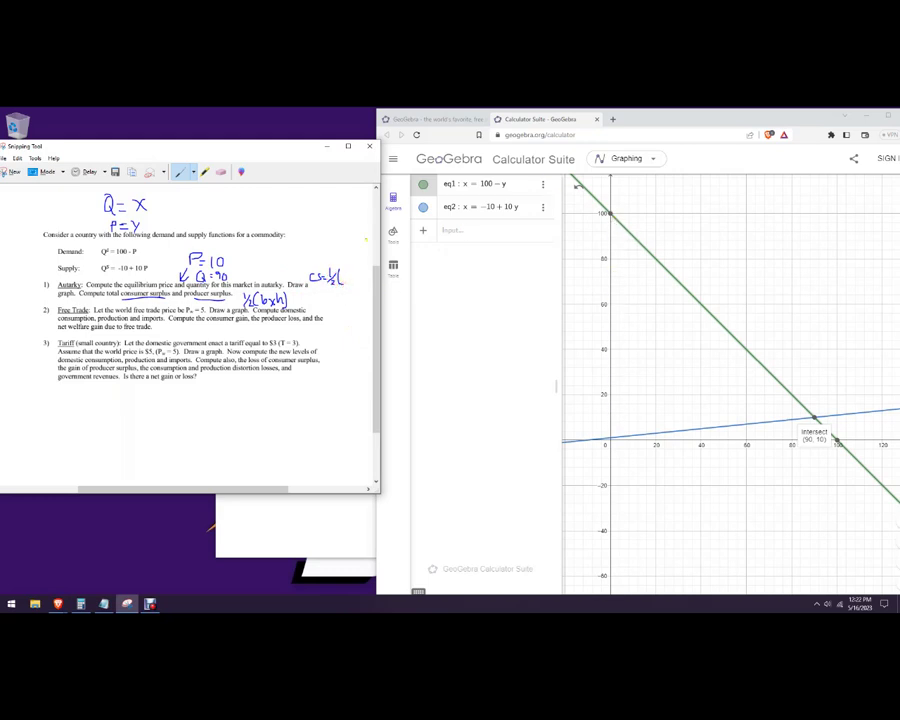
{"action": "left_click_drag", "start_coordinate": [343, 275], "coordinate": [352, 280]}
{"action": "left_click_drag", "start_coordinate": [362, 271], "coordinate": [368, 285]}
- Switch to Calculator and compute the consumer surplus as 90 × 90 × 0.5
{"action": "left_click", "coordinate": [81, 604]}
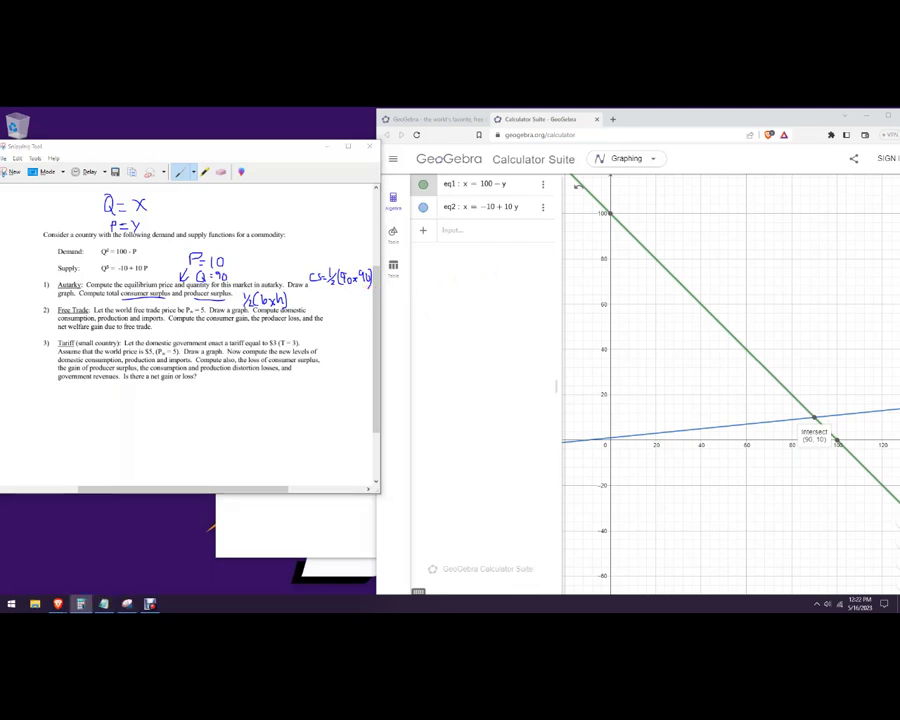
{"action": "left_click_drag", "start_coordinate": [246, 285], "coordinate": [470, 300]}
{"action": "type", "text": "90"}
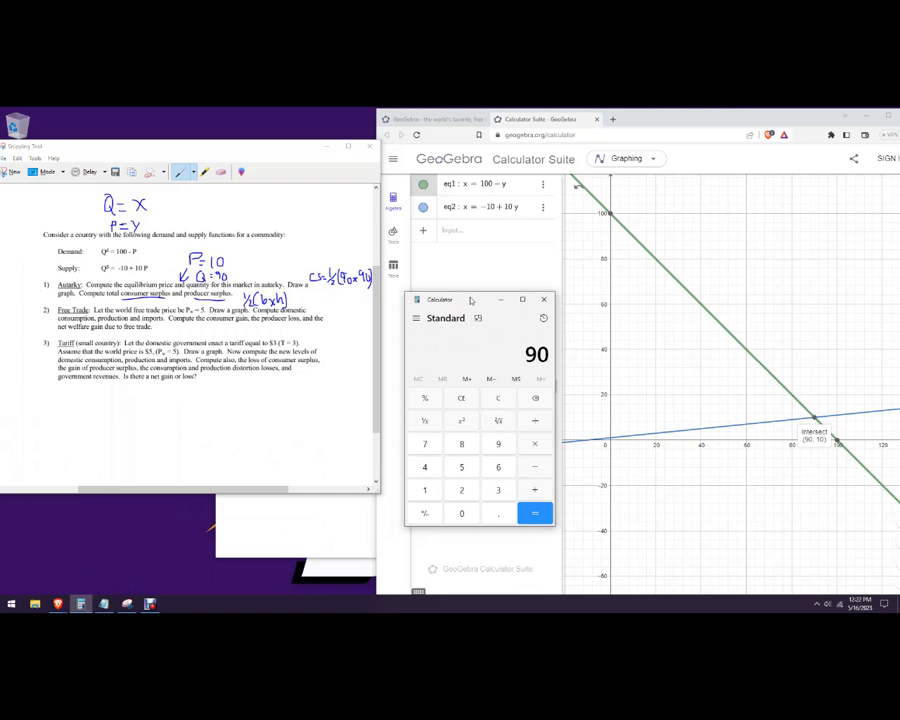
{"action": "type", "text": "*90"}
{"action": "key", "text": "Return"}
{"action": "type", "text": "*.5"}
{"action": "key", "text": "Return"}
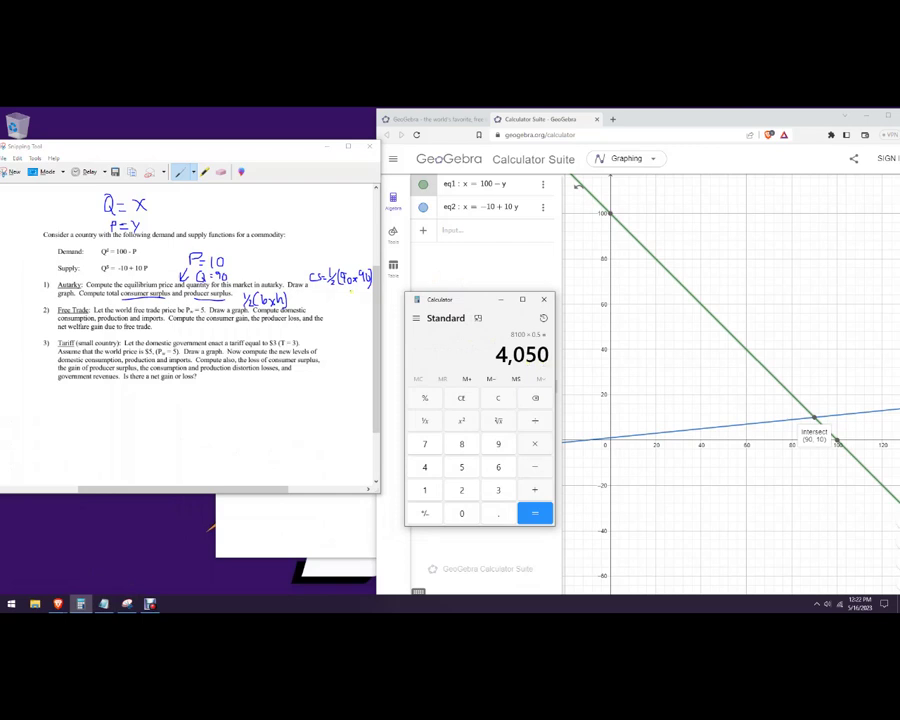
- Handwrite 4050 under the underlined consumer surplus in the Autarky question
{"action": "left_click", "coordinate": [311, 264]}
{"action": "left_click", "coordinate": [138, 300]}
{"action": "left_click_drag", "start_coordinate": [138, 300], "coordinate": [137, 304]}
{"action": "left_click_drag", "start_coordinate": [137, 304], "coordinate": [140, 307]}
{"action": "left_click_drag", "start_coordinate": [141, 301], "coordinate": [162, 301]}
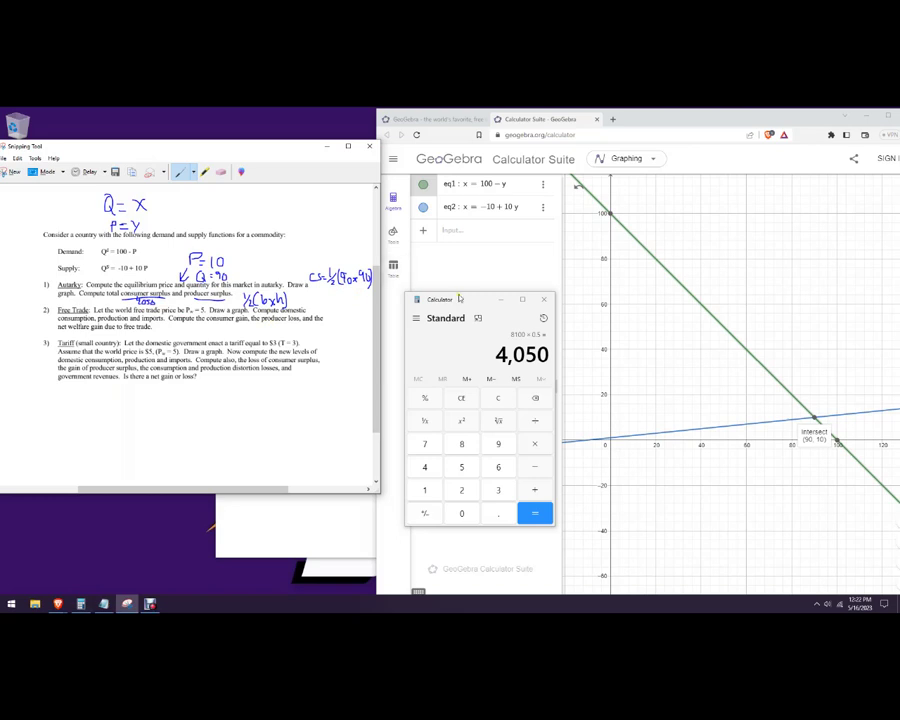
- Check the supply line's y-intercept and the equilibrium point, and handwrite PS = ½(9×90) below the CS formula
{"action": "left_click_drag", "start_coordinate": [462, 296], "coordinate": [436, 297]}
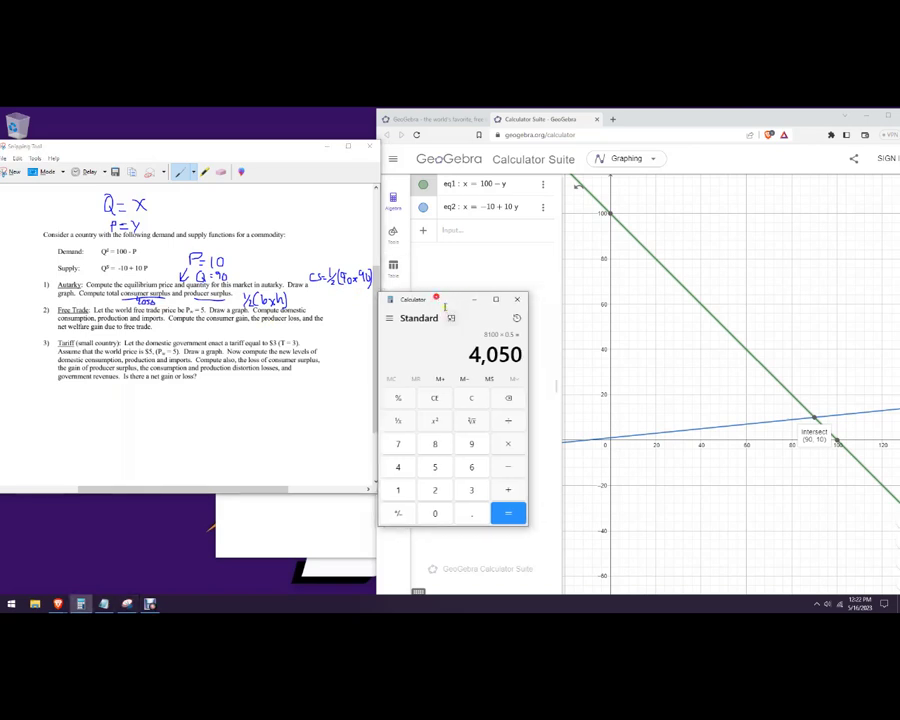
{"action": "left_click", "coordinate": [611, 441]}
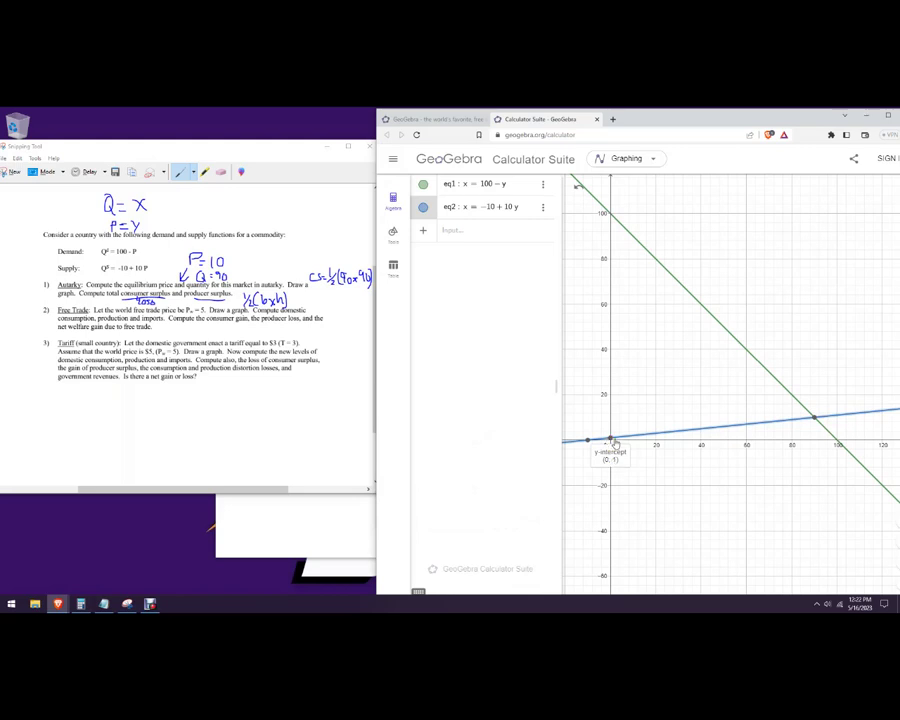
{"action": "left_click", "coordinate": [815, 418]}
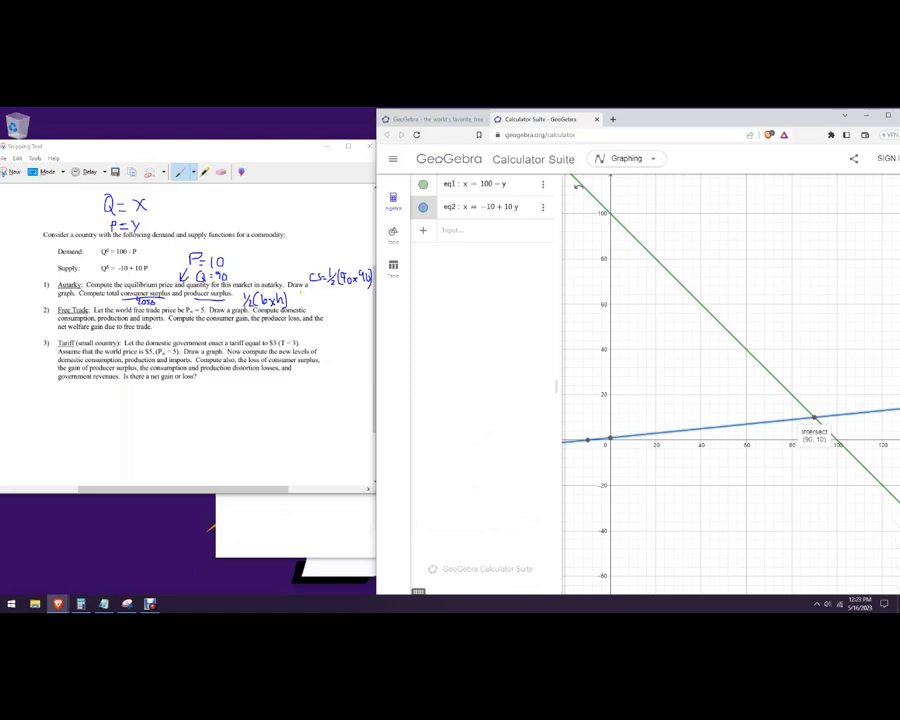
{"action": "left_click", "coordinate": [309, 289]}
{"action": "mouse_move", "coordinate": [310, 288]}
{"action": "left_mouse_down"}
{"action": "mouse_move", "coordinate": [310, 297]}
{"action": "mouse_move", "coordinate": [363, 295]}
{"action": "mouse_move", "coordinate": [361, 306]}
{"action": "mouse_move", "coordinate": [342, 299]}
{"action": "left_mouse_up"}
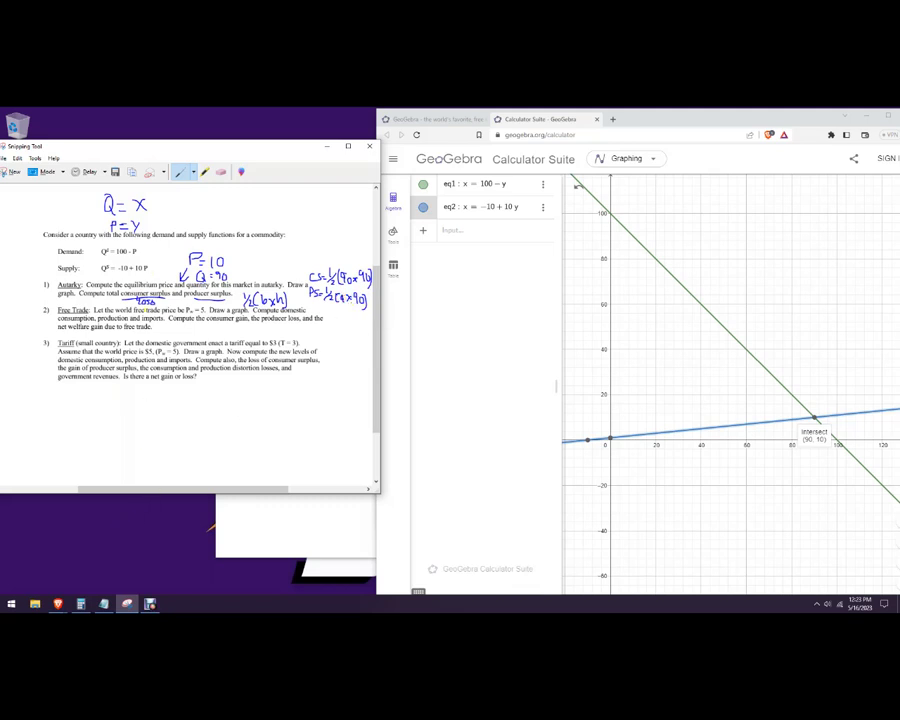
- Switch to Calculator and compute the producer surplus as 9 × 90 × 0.5
{"action": "left_click", "coordinate": [82, 604]}
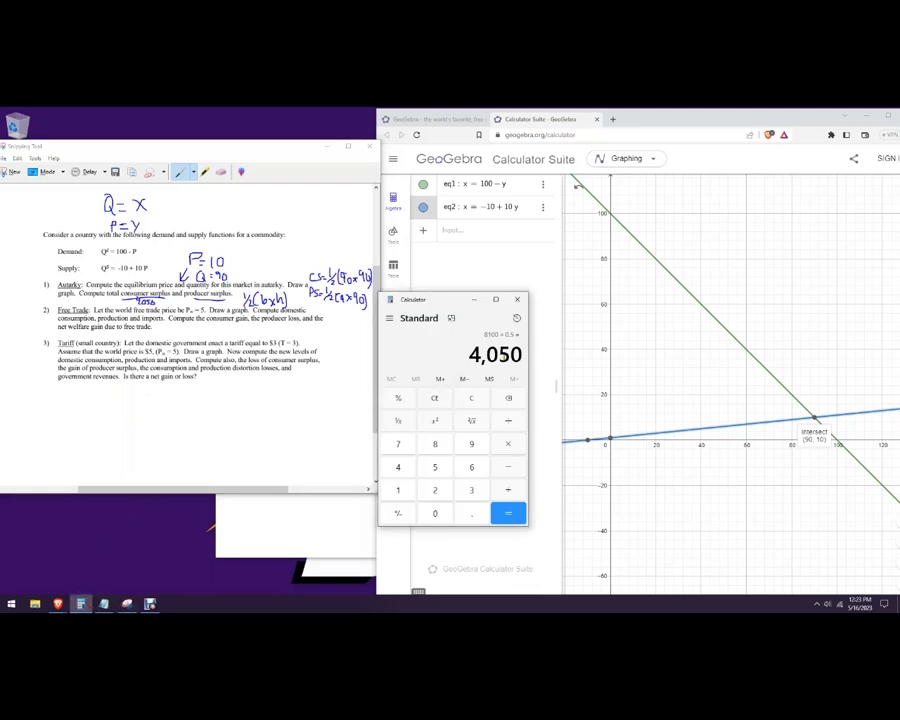
{"action": "left_click", "coordinate": [471, 444]}
{"action": "left_click", "coordinate": [512, 442]}
{"action": "left_click", "coordinate": [471, 444]}
{"action": "left_click", "coordinate": [435, 512]}
{"action": "left_click", "coordinate": [506, 514]}
{"action": "left_click", "coordinate": [508, 444]}
{"action": "left_click", "coordinate": [471, 513]}
{"action": "left_click", "coordinate": [435, 467]}
{"action": "left_click", "coordinate": [507, 511]}
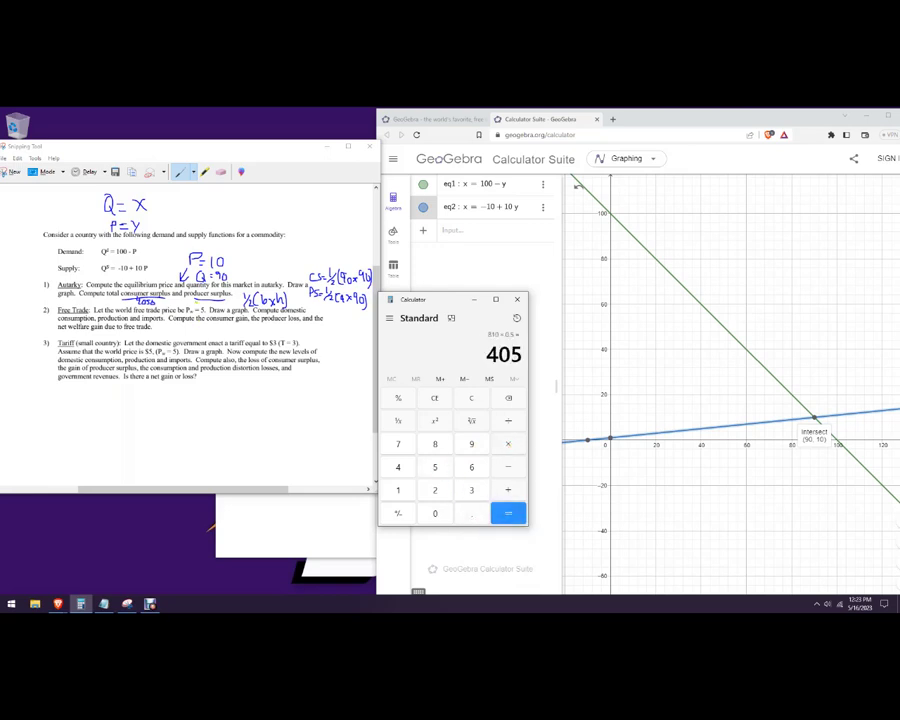
- Handwrite 405 under the underlined producer surplus and move the calculator below the problem text
{"action": "left_click", "coordinate": [197, 303]}
{"action": "left_click_drag", "start_coordinate": [196, 300], "coordinate": [220, 311]}
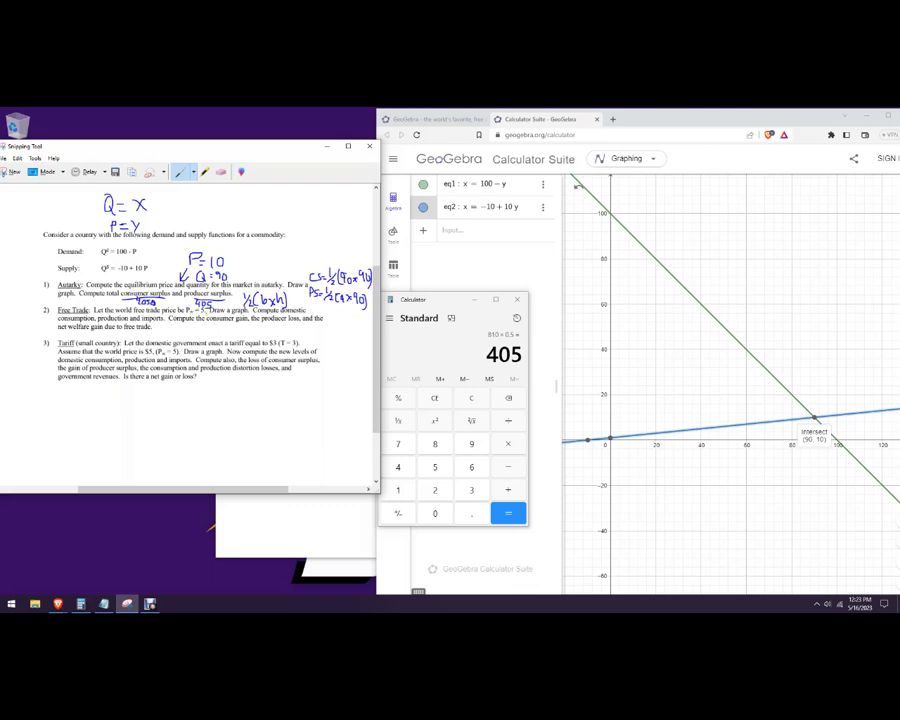
{"action": "left_click_drag", "start_coordinate": [460, 300], "coordinate": [257, 405]}
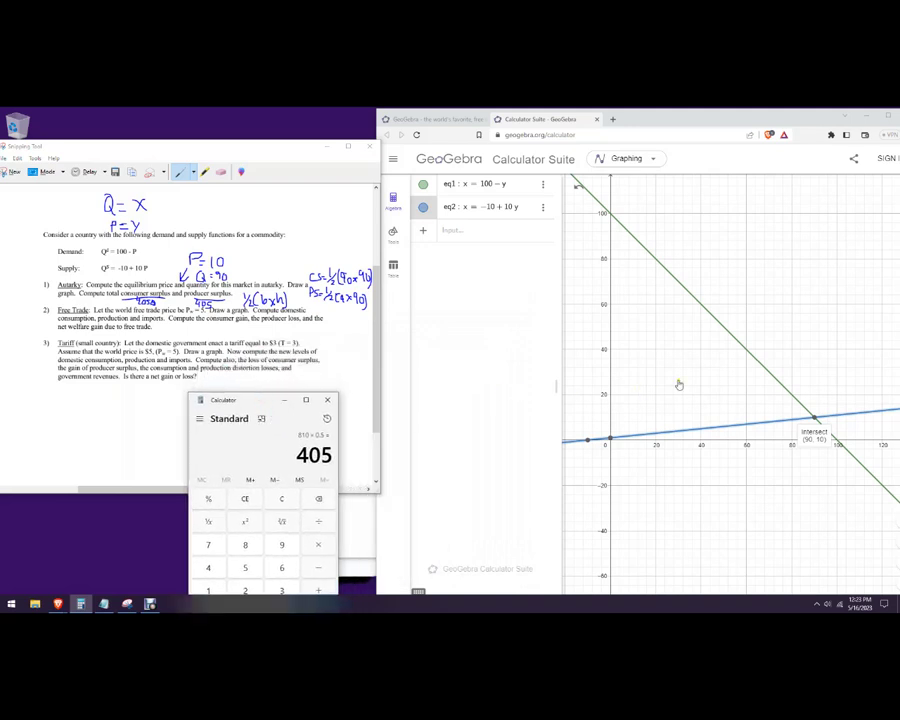
- Try to rename the demand line x = 100 - y as D in its settings
{"action": "mouse_move", "coordinate": [127, 604]}
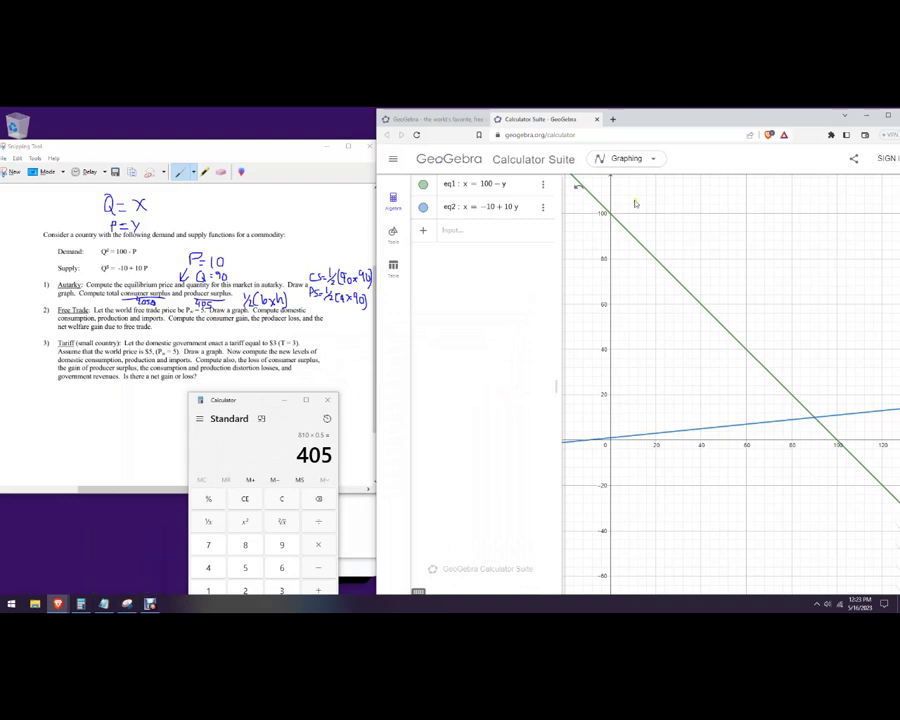
{"action": "left_click_drag", "start_coordinate": [840, 279], "coordinate": [818, 326]}
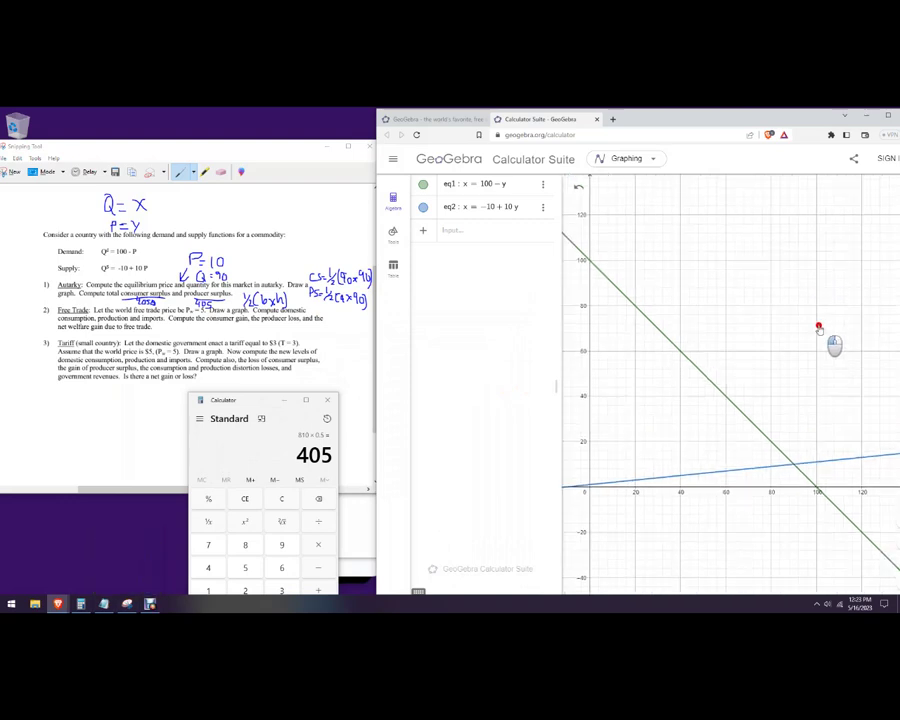
{"action": "left_click", "coordinate": [541, 185]}
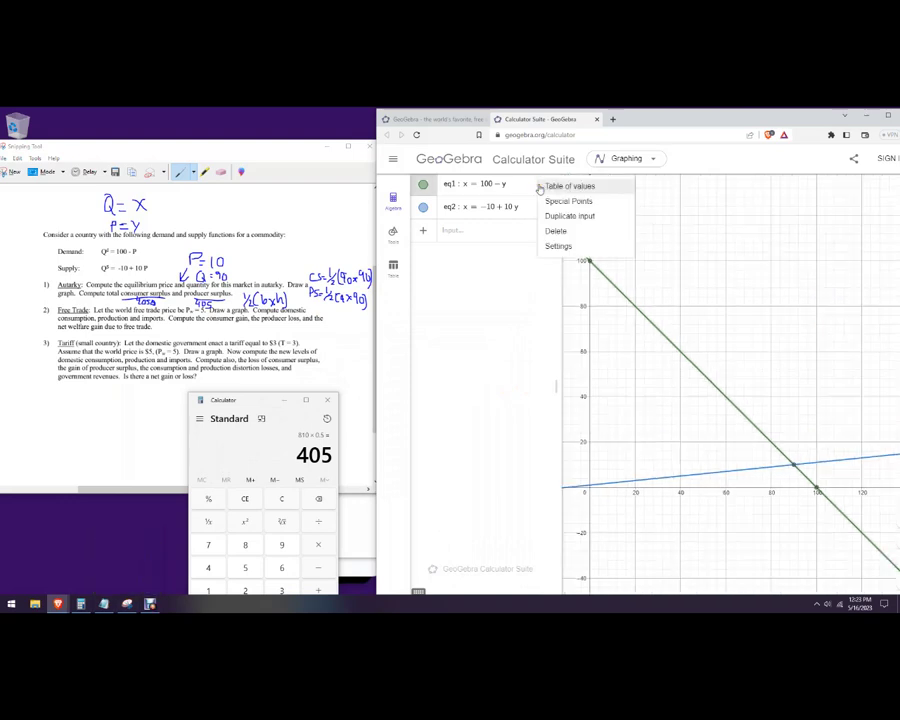
{"action": "left_click", "coordinate": [557, 245]}
{"action": "left_click", "coordinate": [707, 210]}
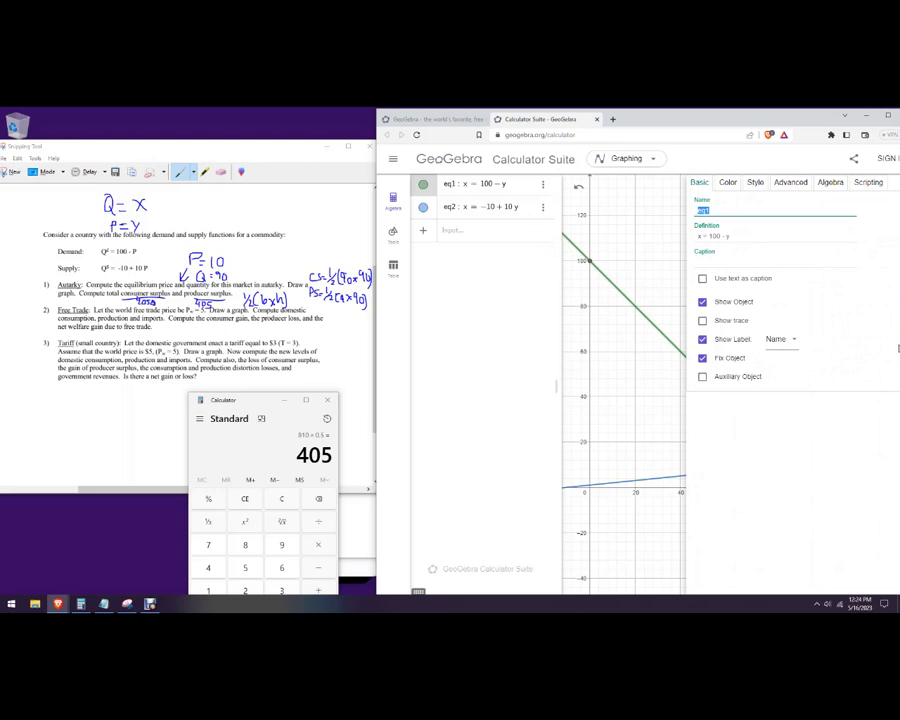
{"action": "type", "text": "D"}
{"action": "left_click", "coordinate": [646, 215]}
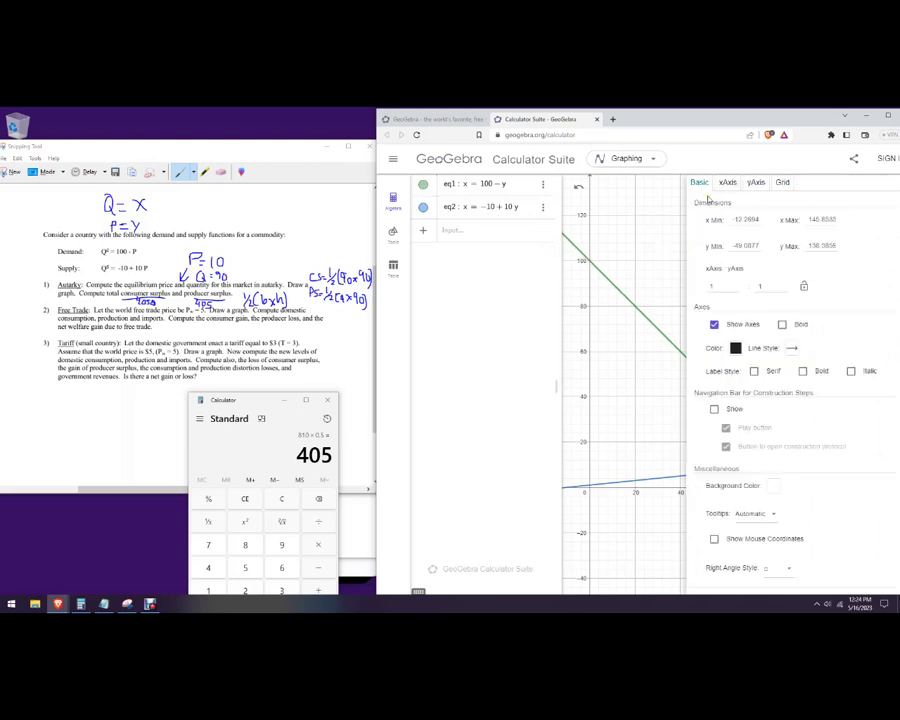
{"action": "left_click", "coordinate": [722, 182]}
{"action": "left_click", "coordinate": [697, 184]}
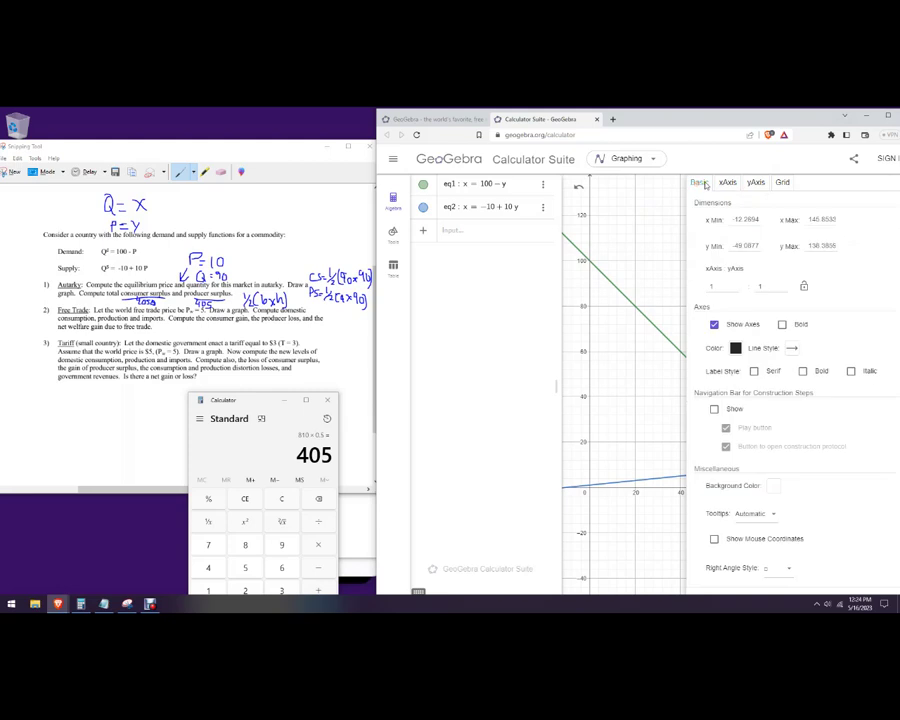